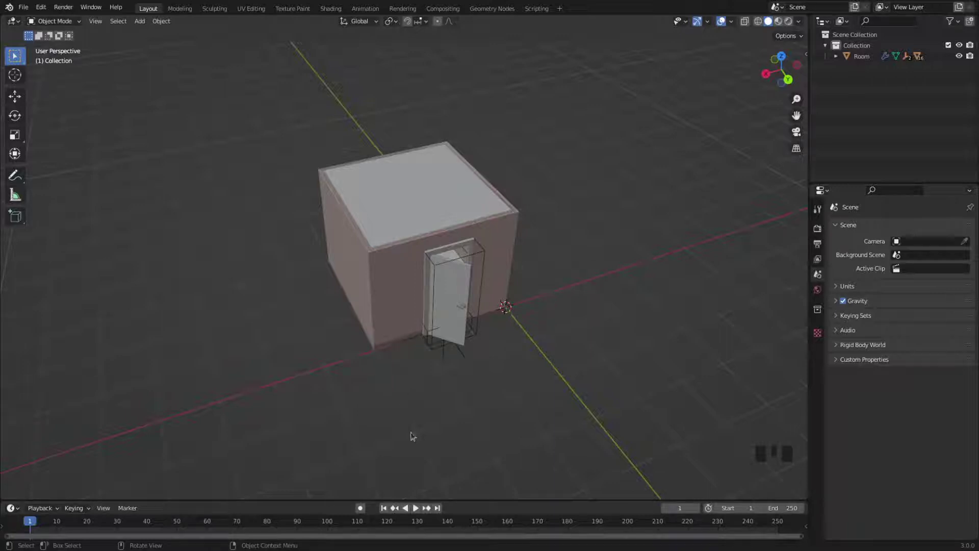
Step: Duplicate the room with Shift+D and slide the copy left along X beside the original
click(403, 284)
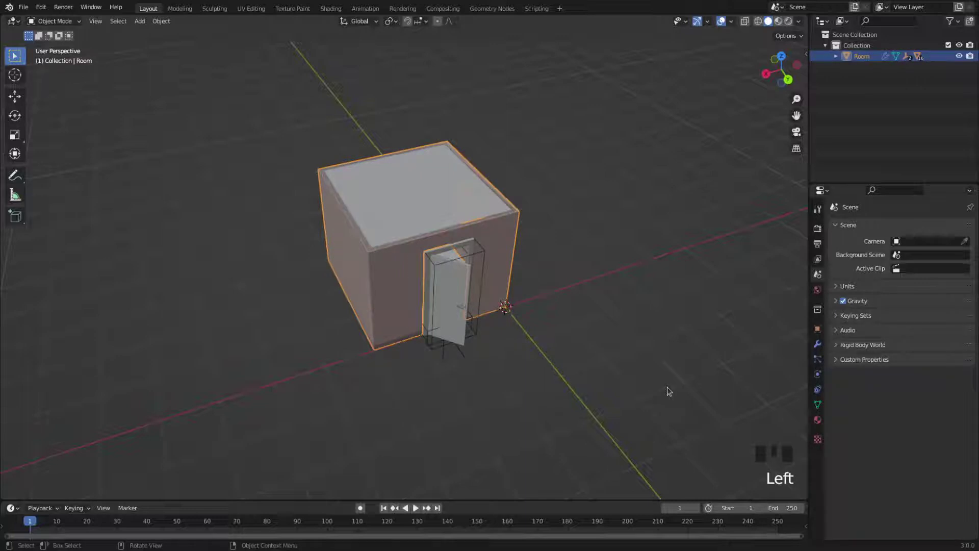
key(shift+d)
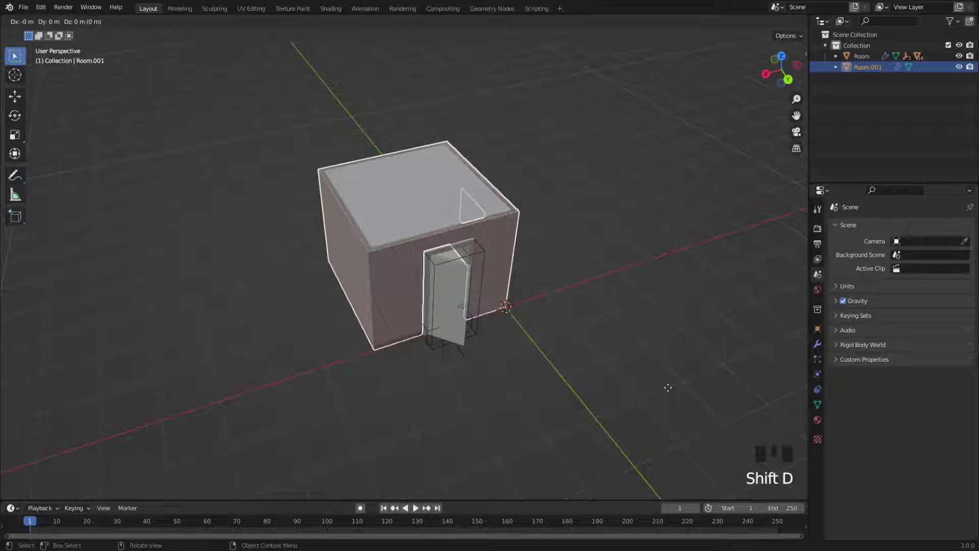
key(x)
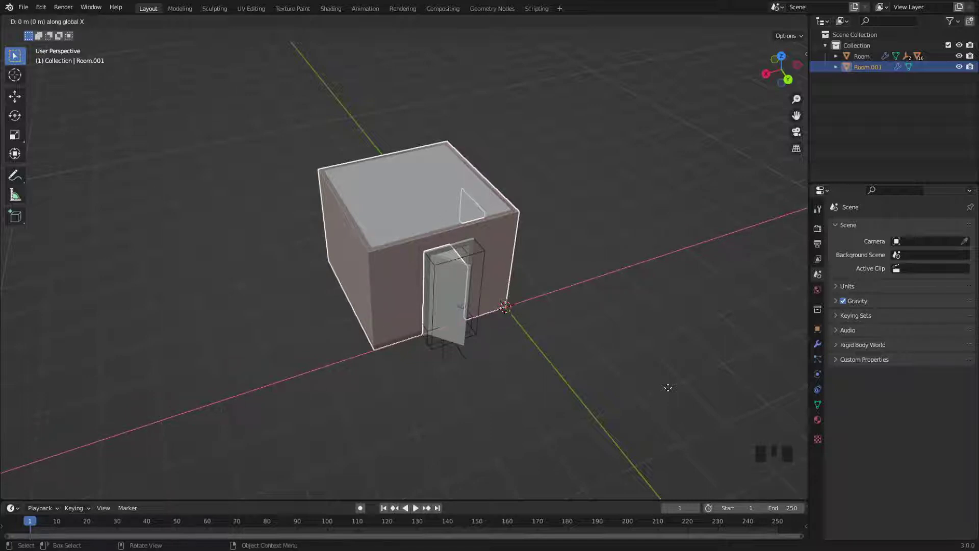
click(475, 431)
drag(796, 115, 852, 97)
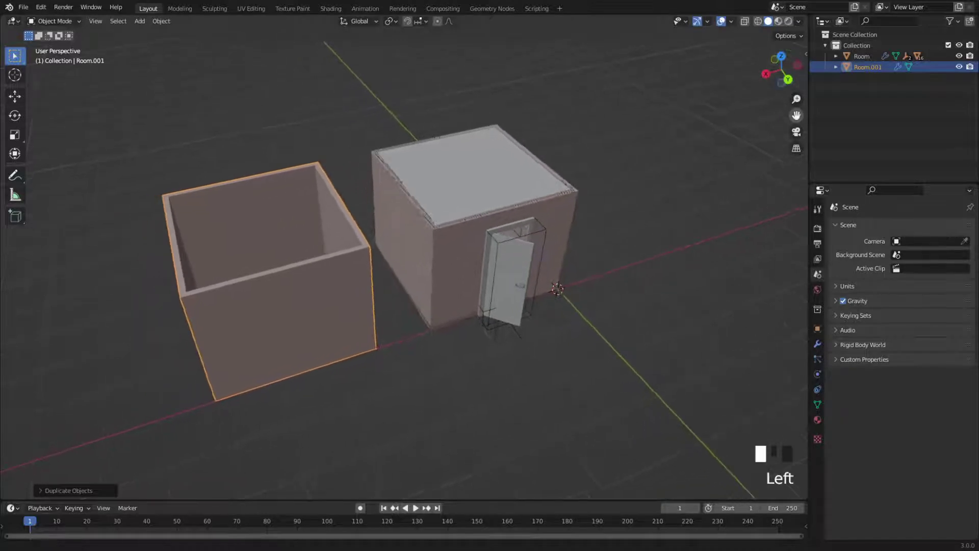
drag(782, 74, 781, 70)
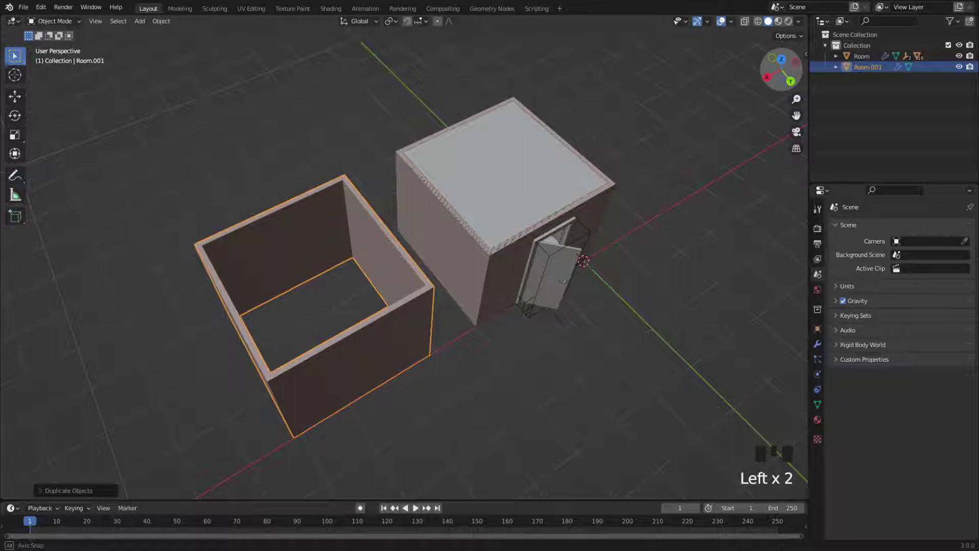
drag(780, 70, 436, 140)
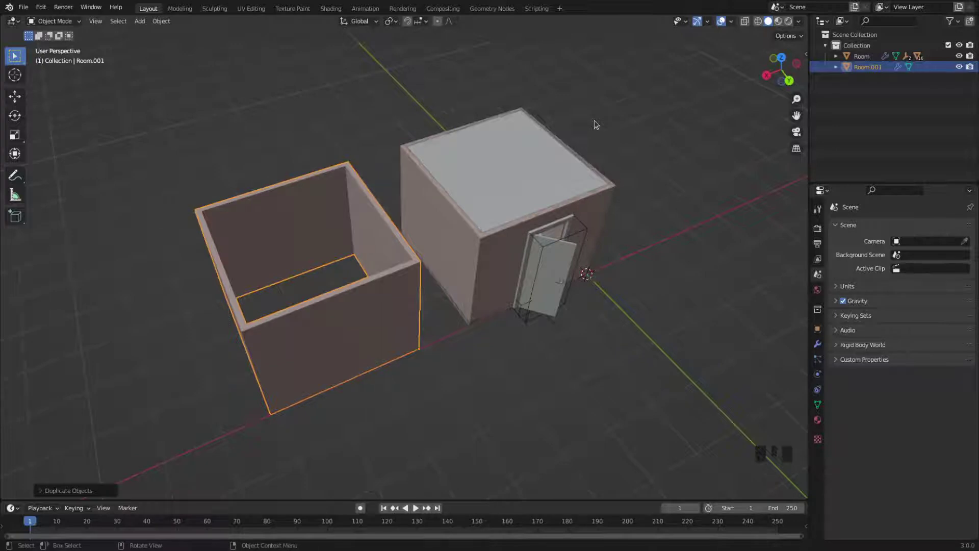
Step: Turn off Room.001's ceiling in its Archimesh Room panel, keeping its floor on
key(n)
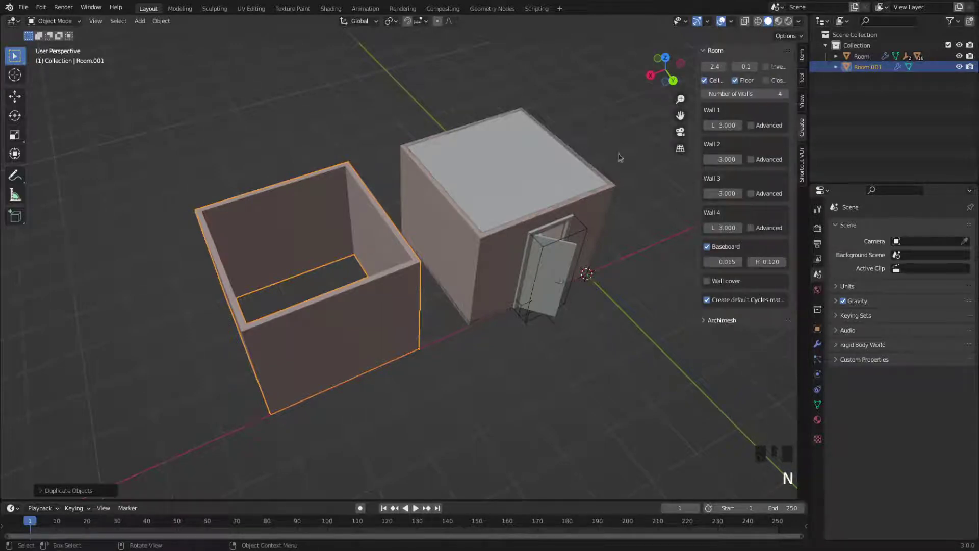
click(704, 80)
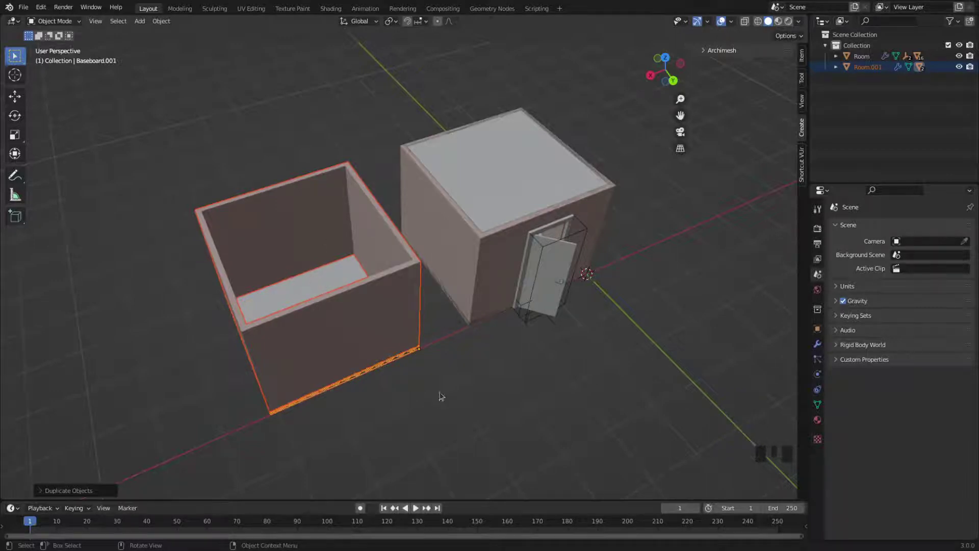
click(492, 400)
click(384, 363)
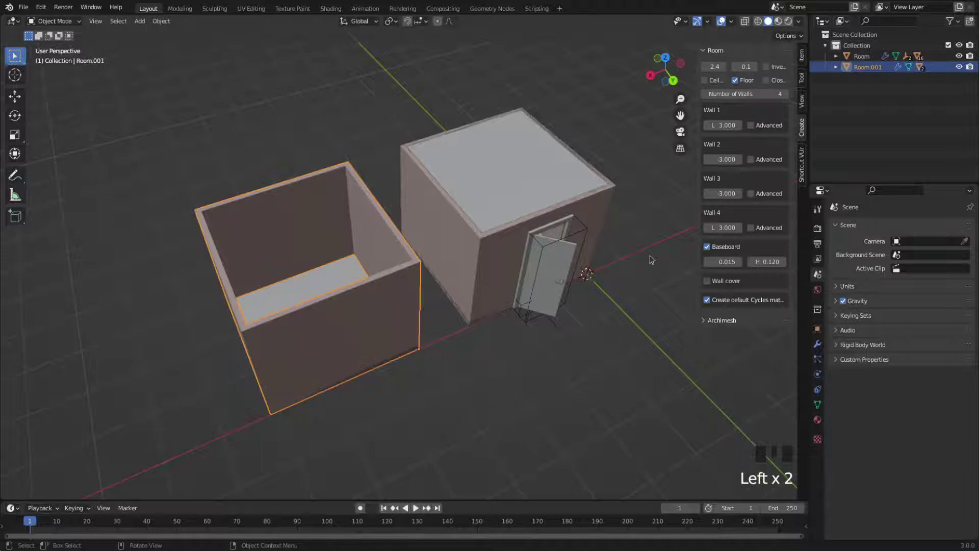
click(733, 81)
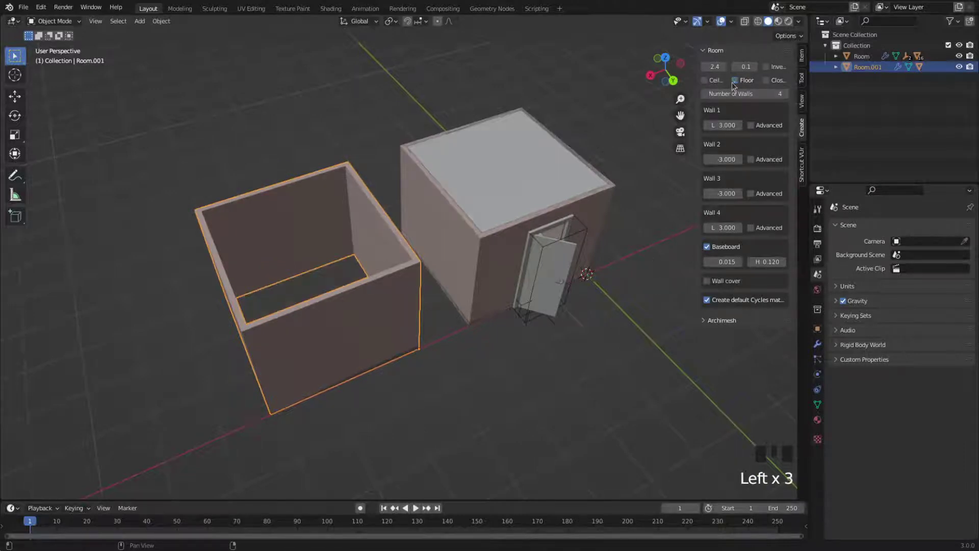
click(733, 81)
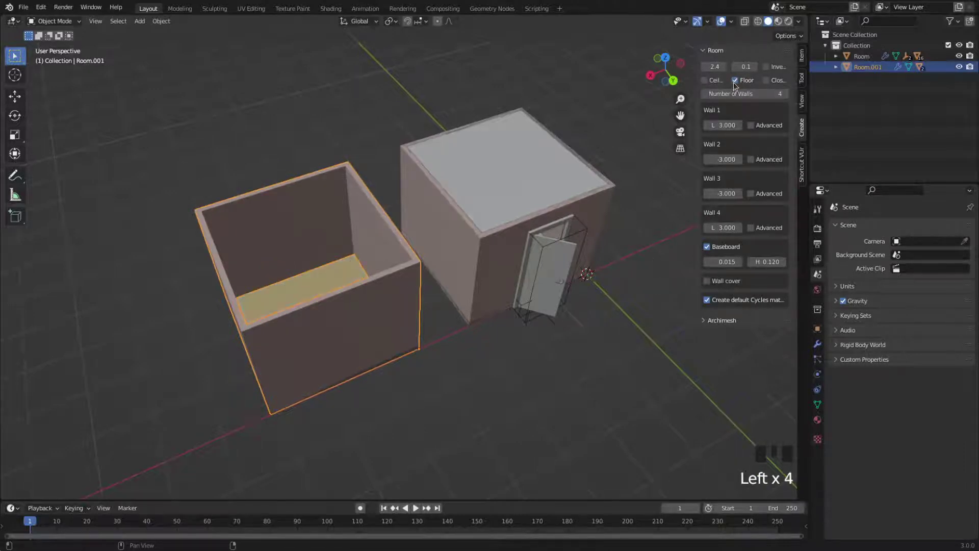
click(704, 81)
click(705, 81)
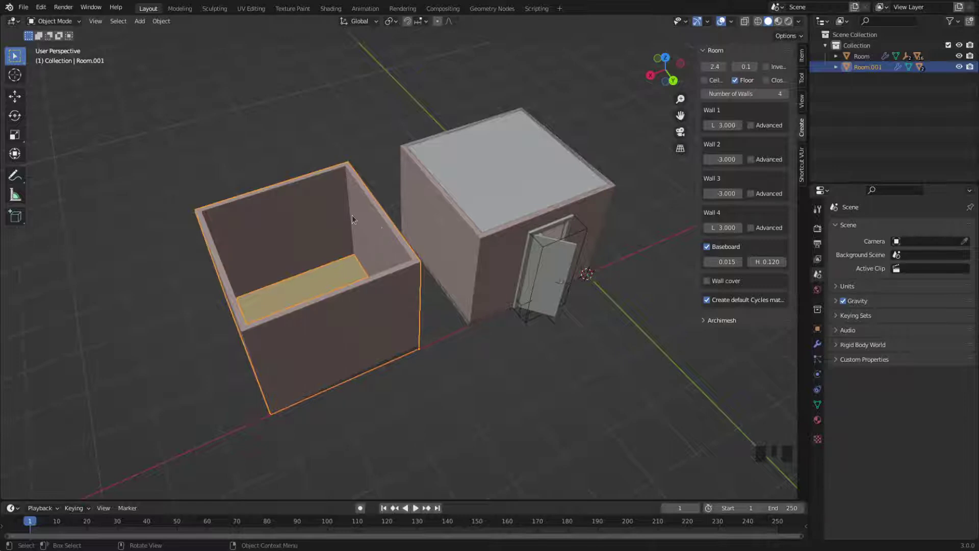
Step: Turn off the original room's ceiling, then deselect it
click(507, 192)
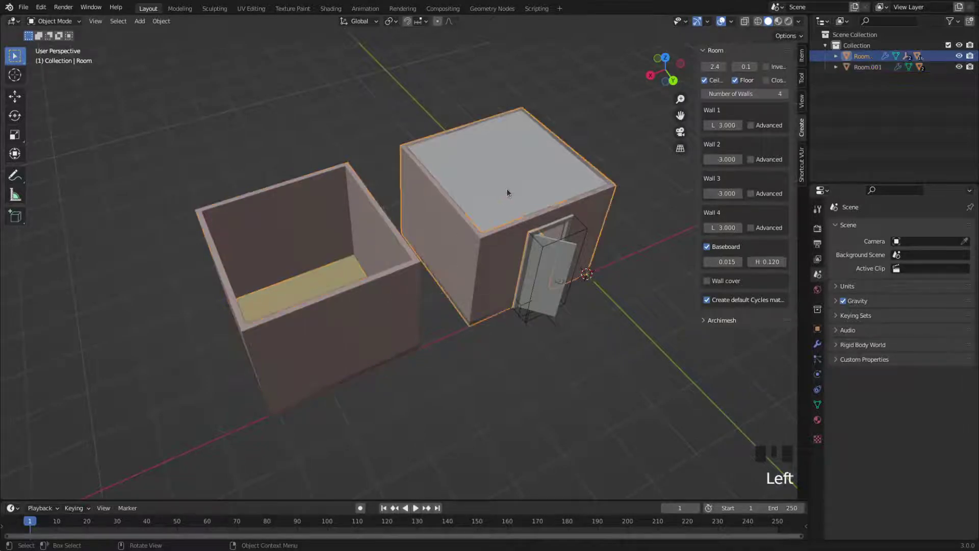
click(704, 80)
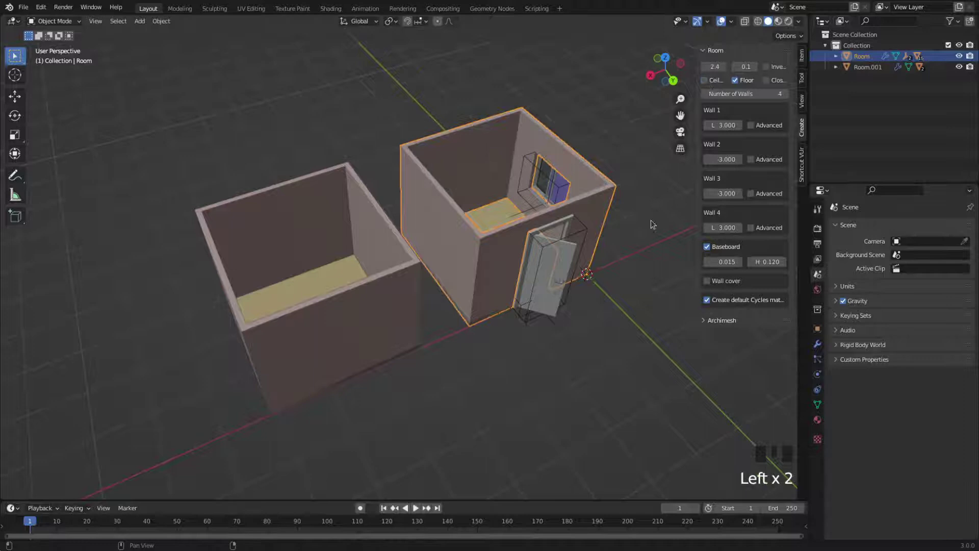
click(549, 365)
scroll(434, 266, down, 2)
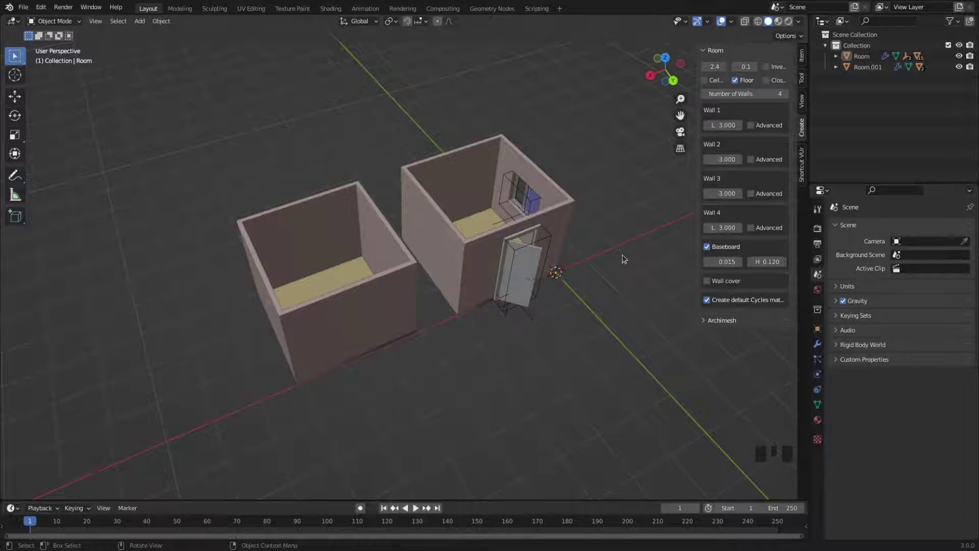
Step: Hide the sidebar and switch snapping on with Shift+Tab
key(n)
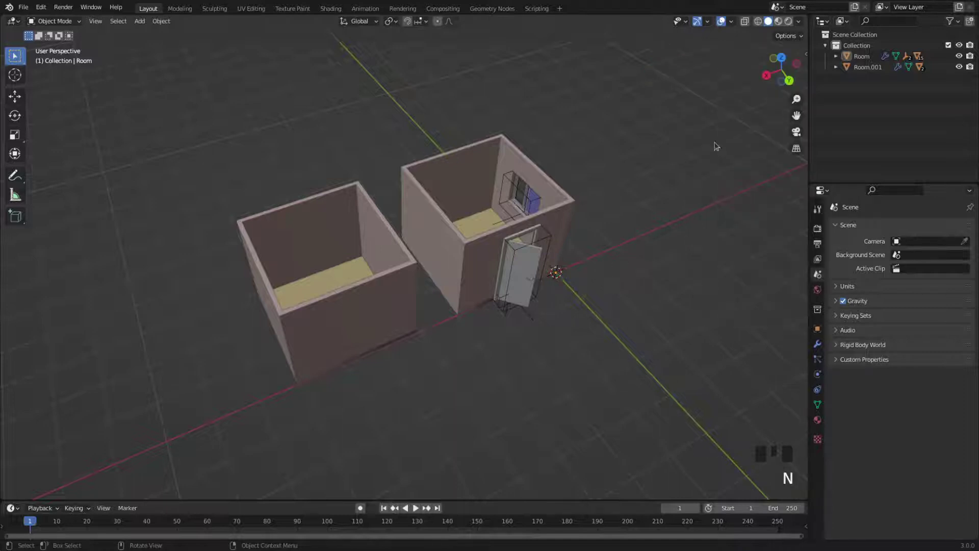
drag(780, 69, 607, 234)
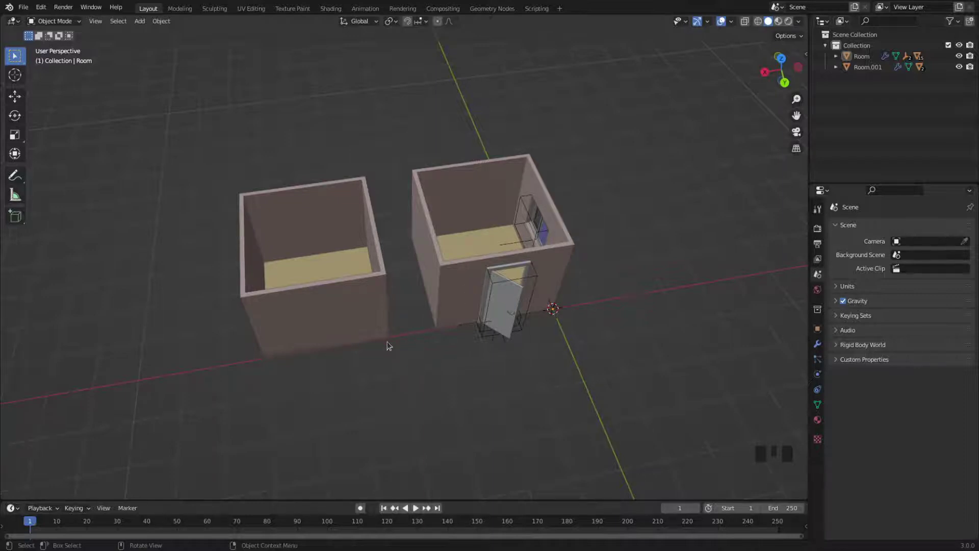
click(408, 21)
click(408, 21)
click(408, 22)
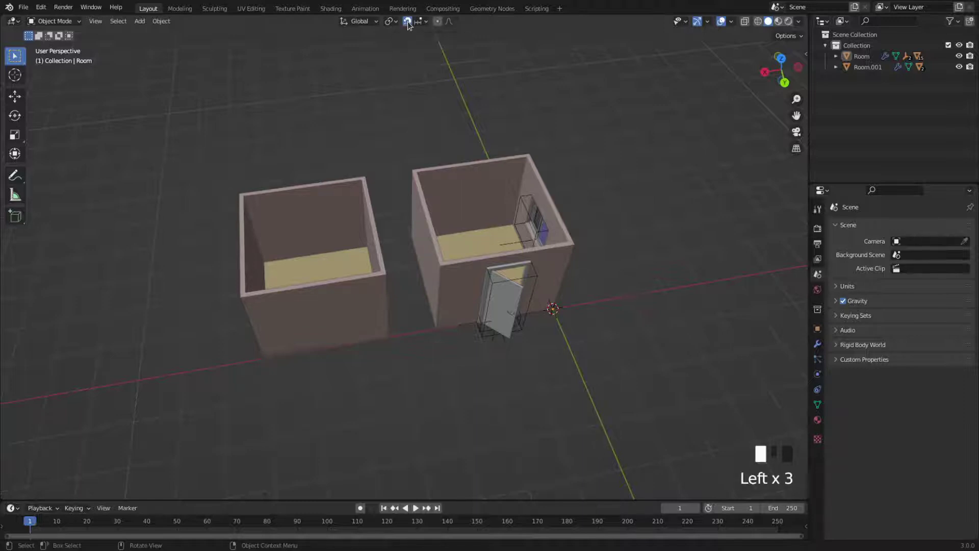
click(408, 22)
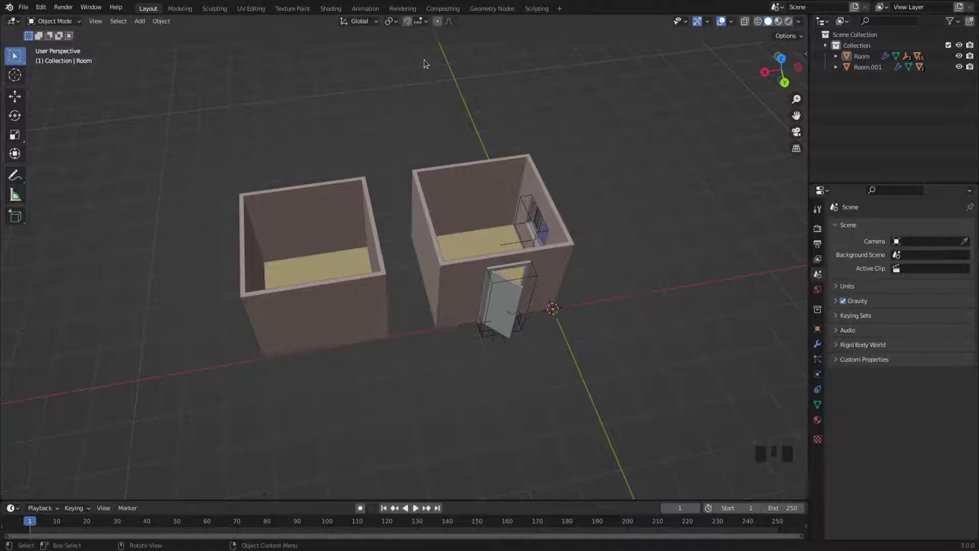
key(shift+Tab)
key(shift+Tab)
key(shift+Tab)
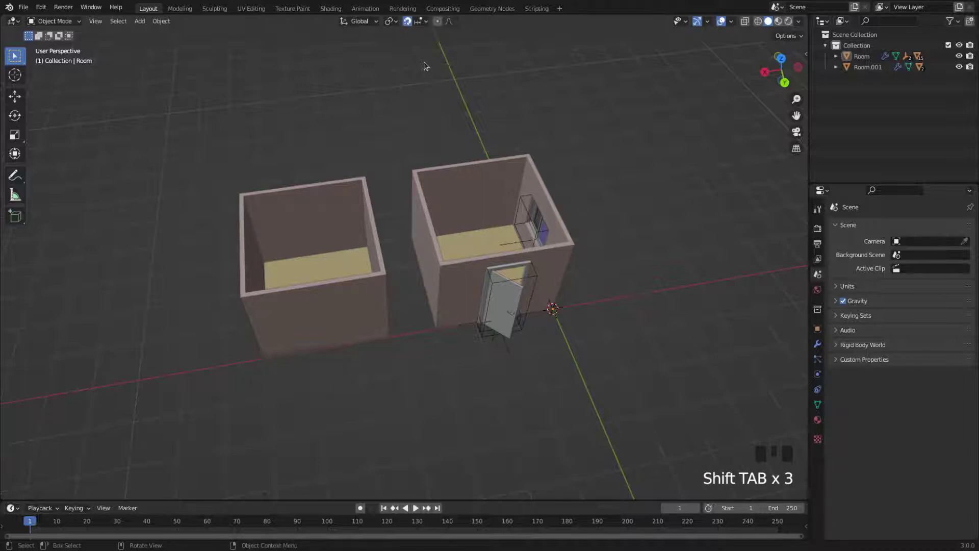
Step: Set the Snap To target to Face and select the duplicated room
middle_drag(615, 199, 657, 181)
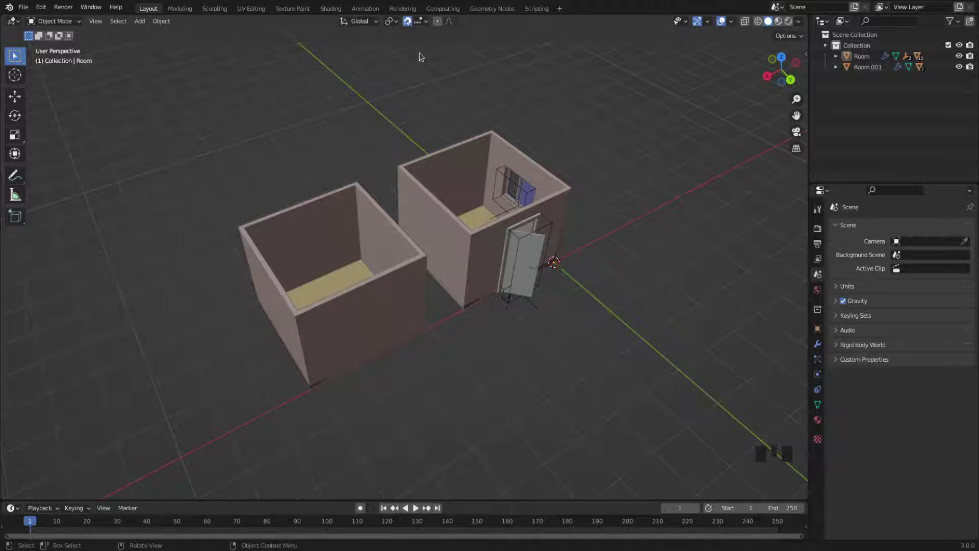
click(427, 21)
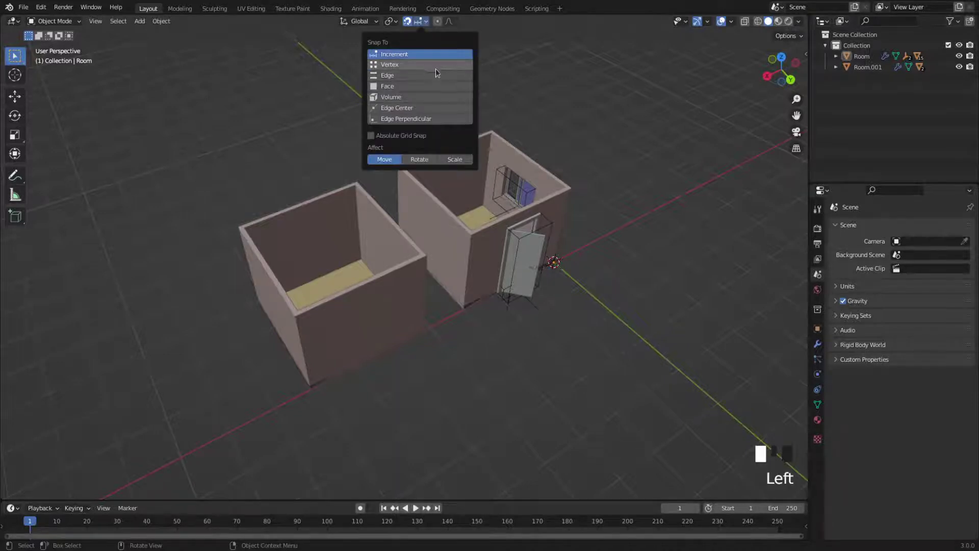
click(389, 91)
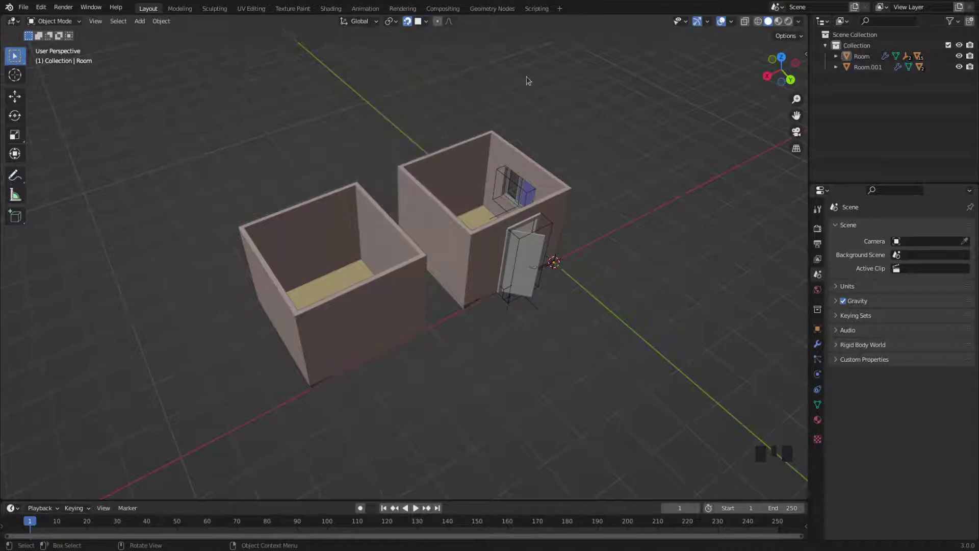
click(398, 321)
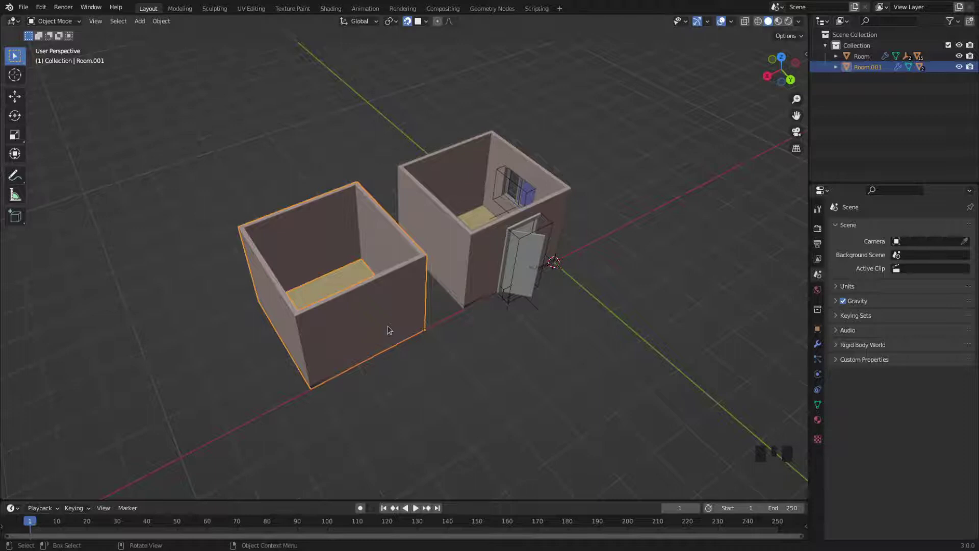
Step: Move Room.001 along X until it butts against the original room
key(g)
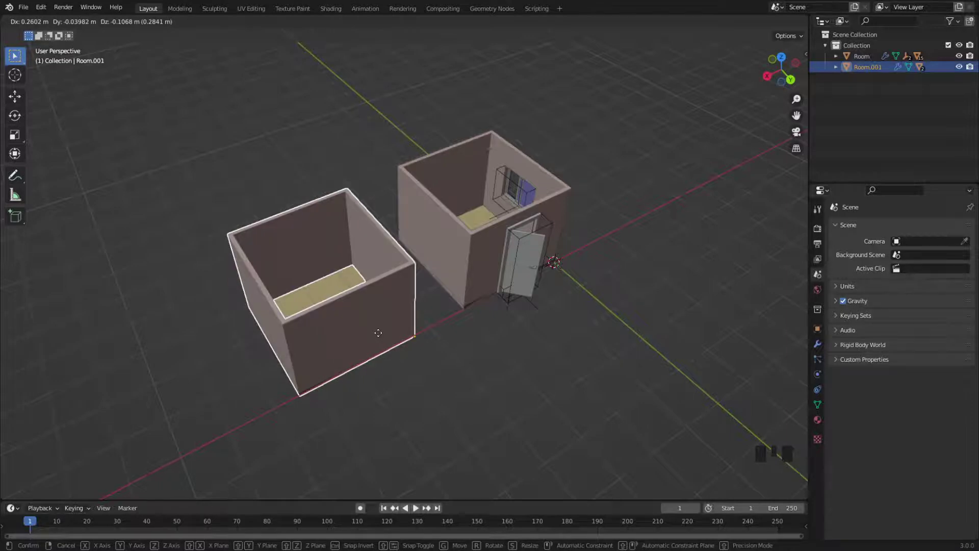
key(x)
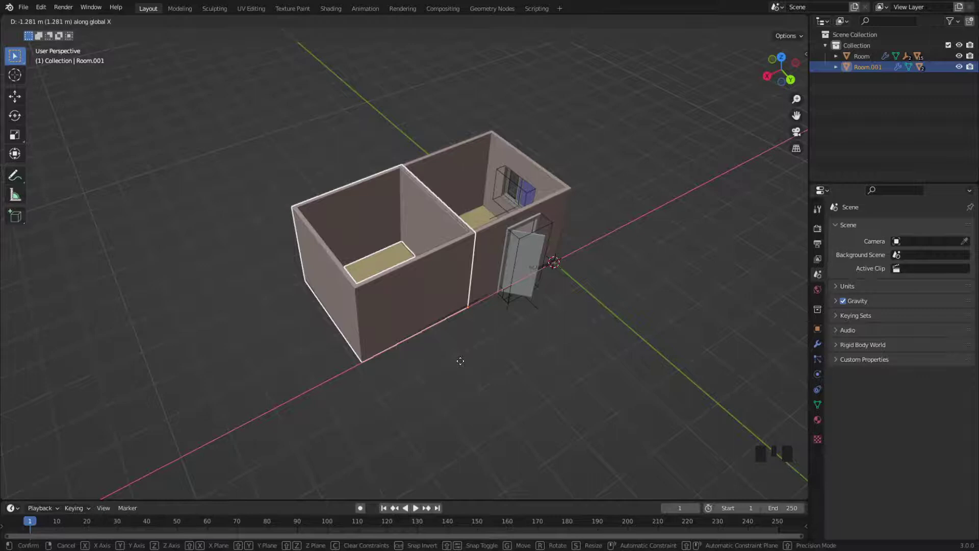
click(435, 220)
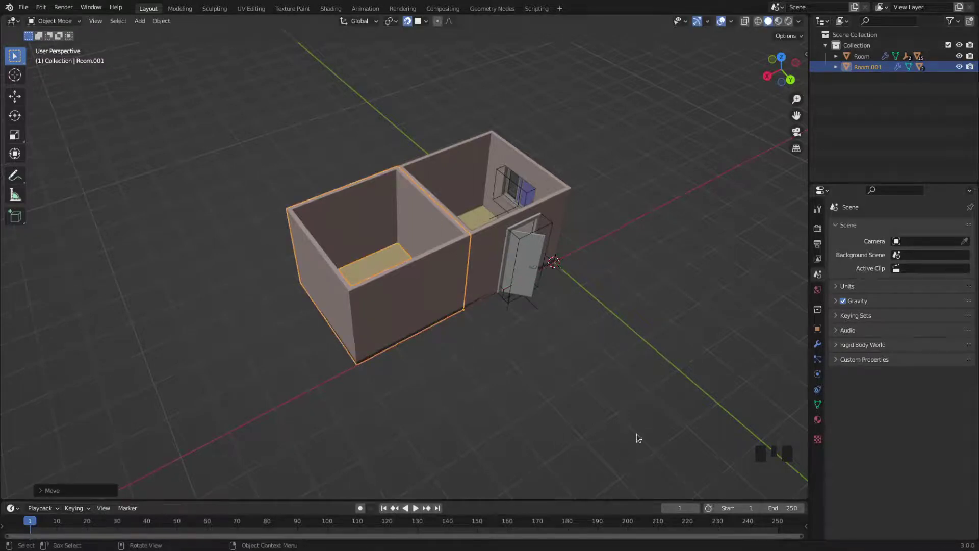
Step: Orbit to view Room.001's Archimesh settings: 4 walls, each 3.000 long
middle_drag(551, 312, 525, 314)
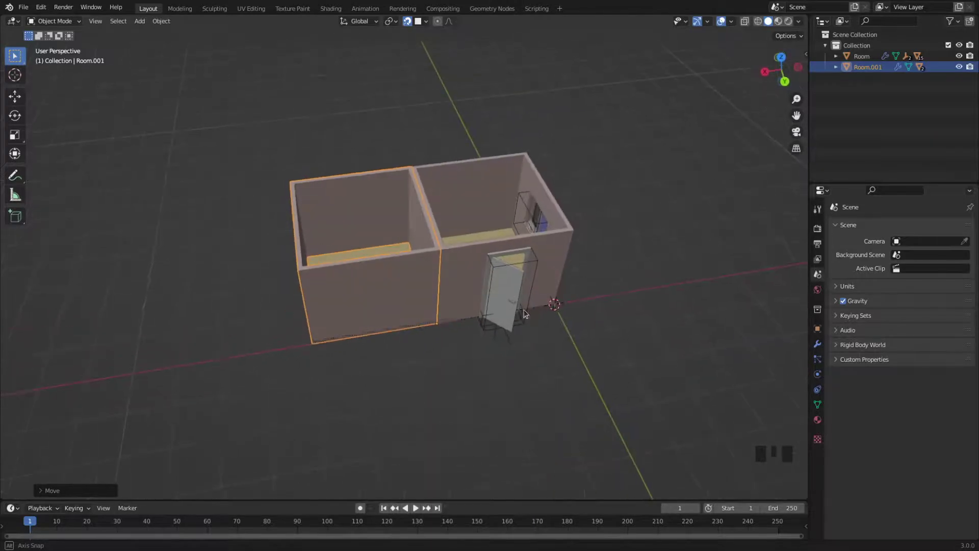
middle_drag(495, 380, 444, 369)
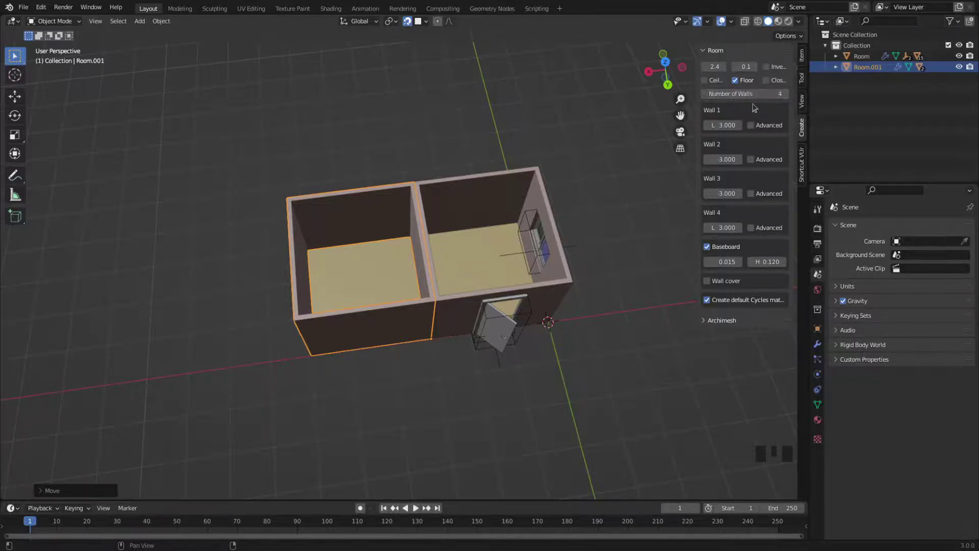
Step: Change Room.001's Number of Walls from 4 to 3
click(705, 95)
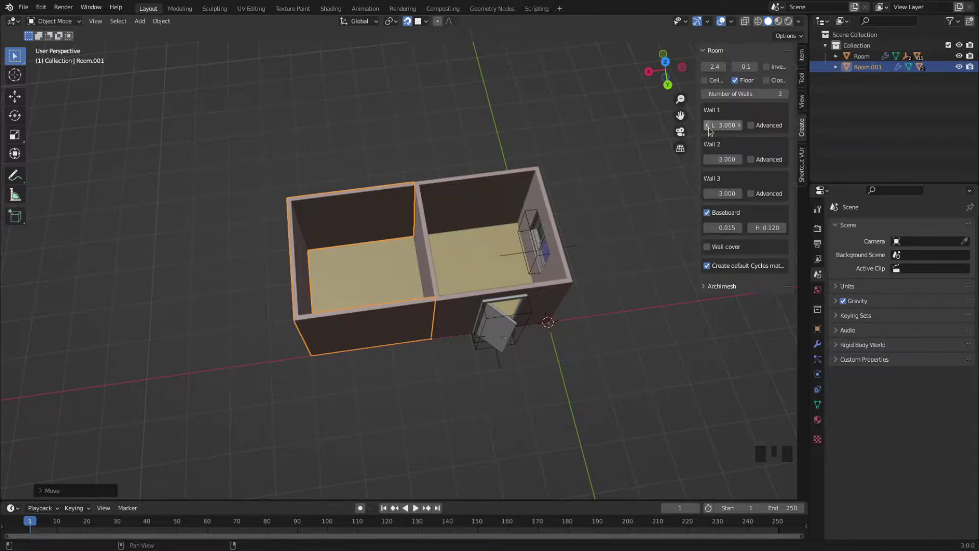
Step: Set Room.001's Wall 1 length to 3.690 and Wall 2 length to -4.950
mouse_move(739, 131)
mouse_down()
mouse_move(701, 131)
mouse_move(724, 126)
mouse_up()
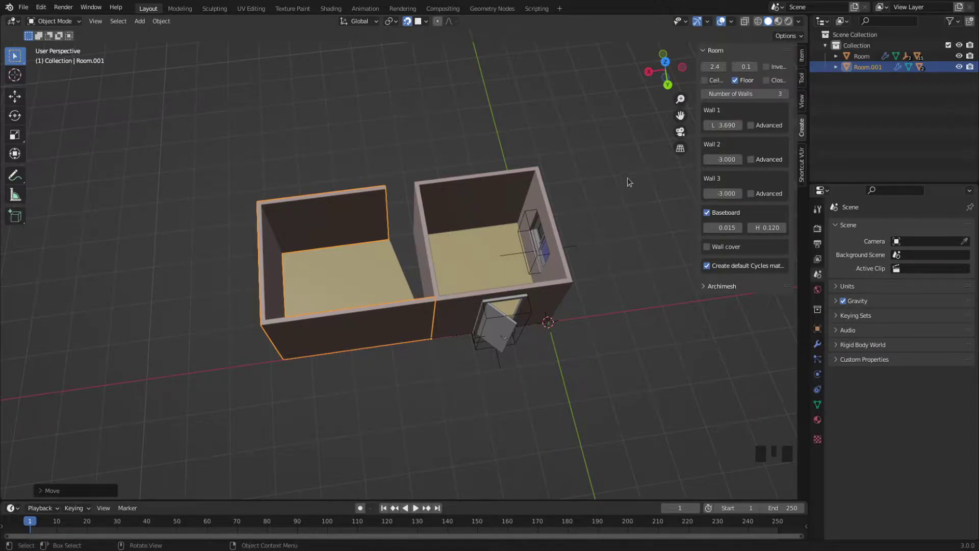
drag(729, 161, 729, 161)
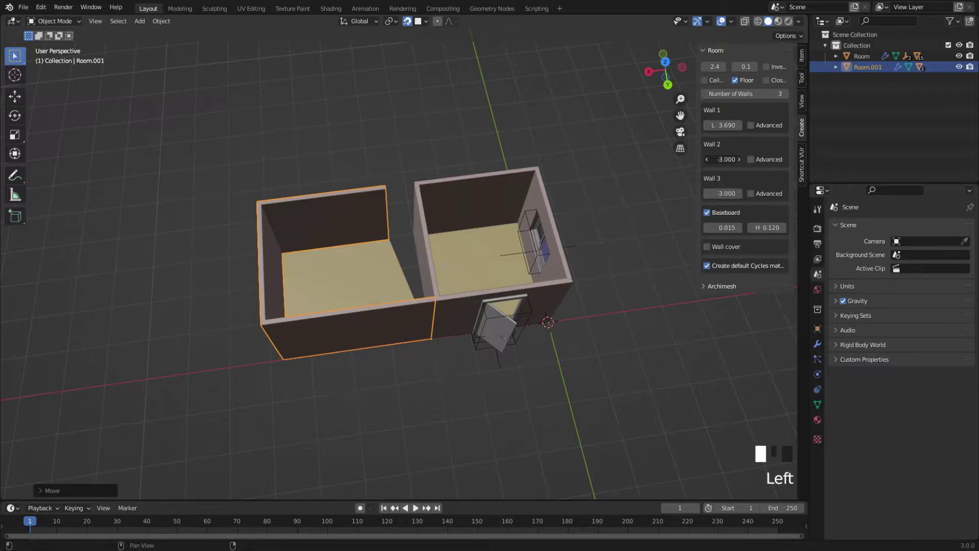
click(706, 160)
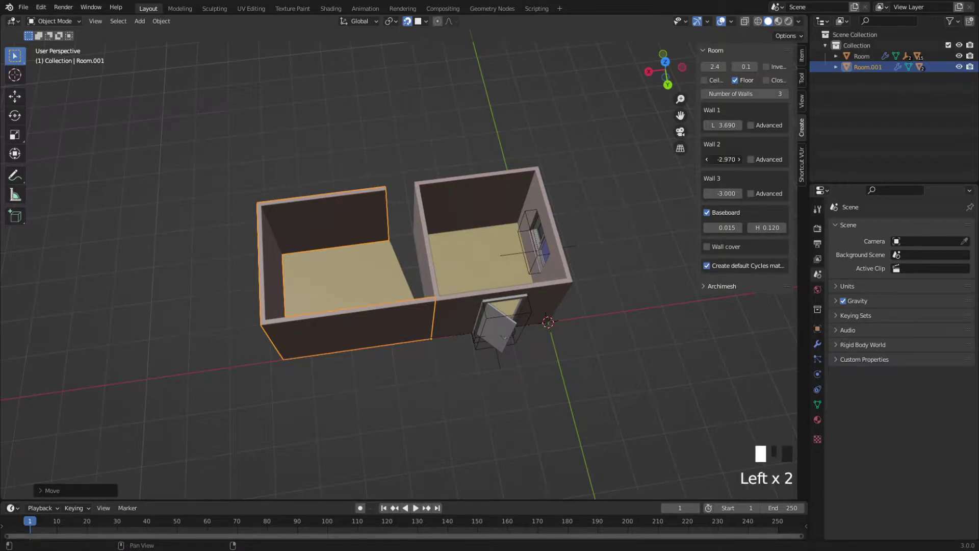
drag(700, 164, 664, 175)
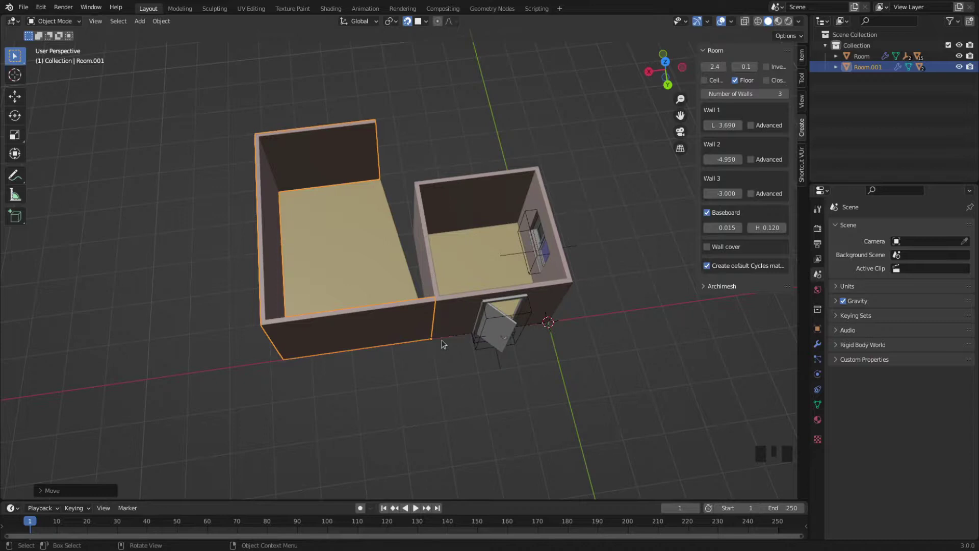
Step: Move the resized room further left, leaving a gap, and switch snapping off
key(g)
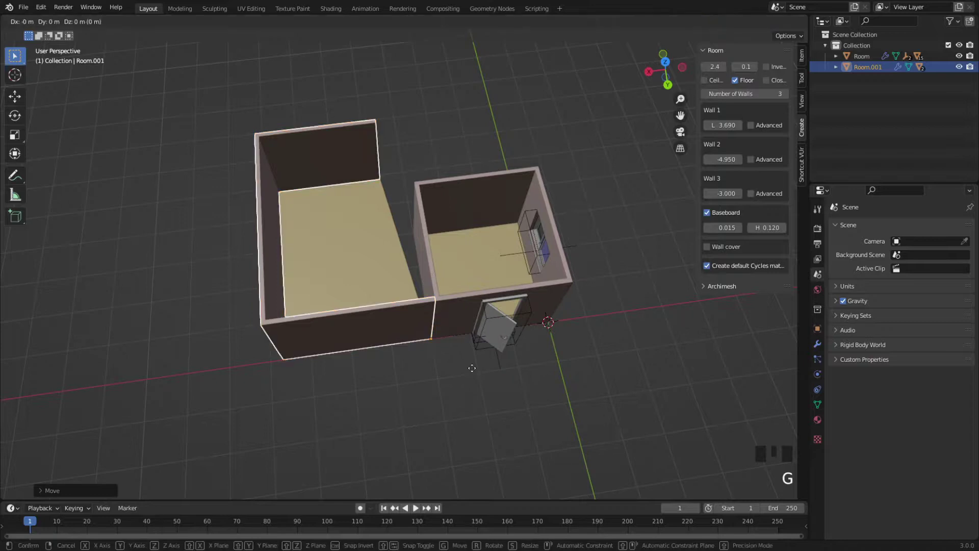
click(408, 374)
middle_drag(409, 374, 535, 350)
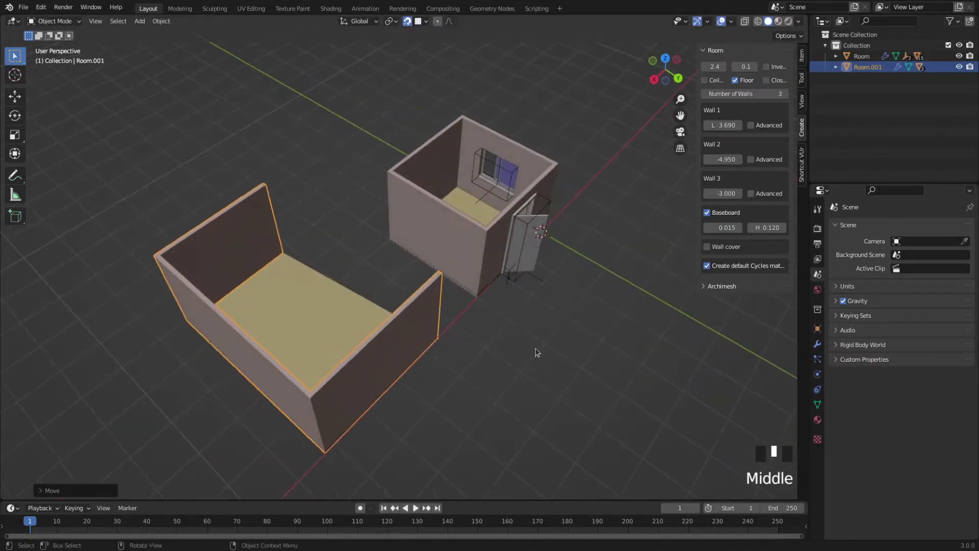
click(487, 393)
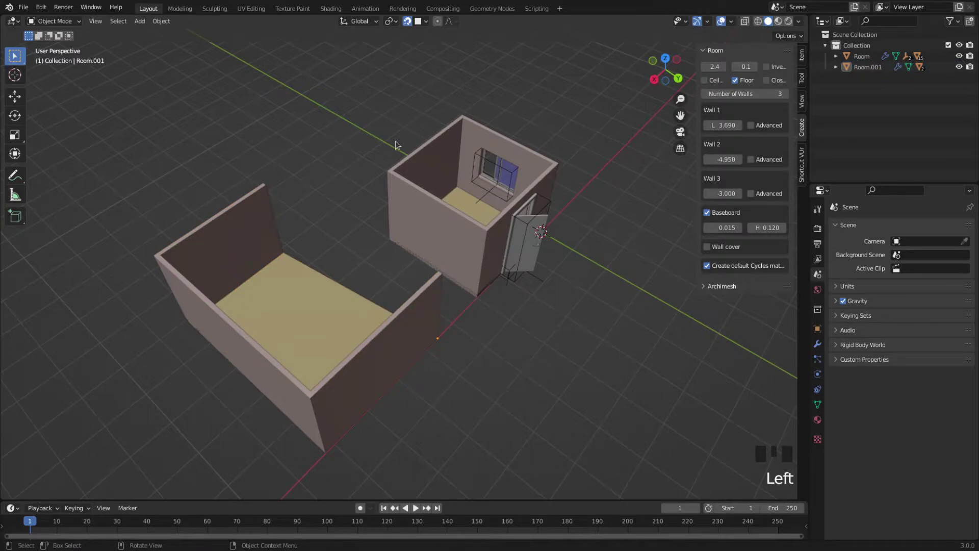
click(407, 22)
Step: Re-enable snapping and slide the three-wall room along X onto the original room's wall face
key(shift+Tab)
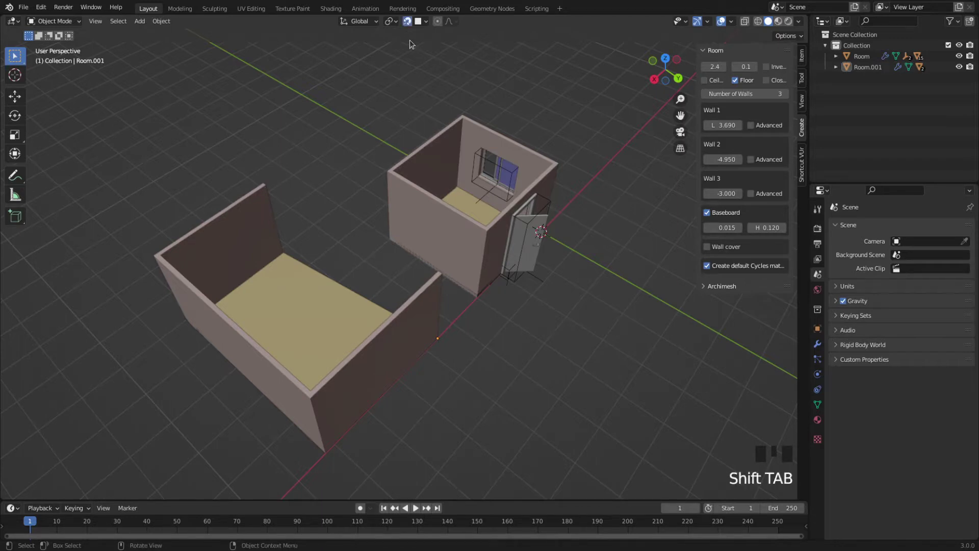
click(395, 338)
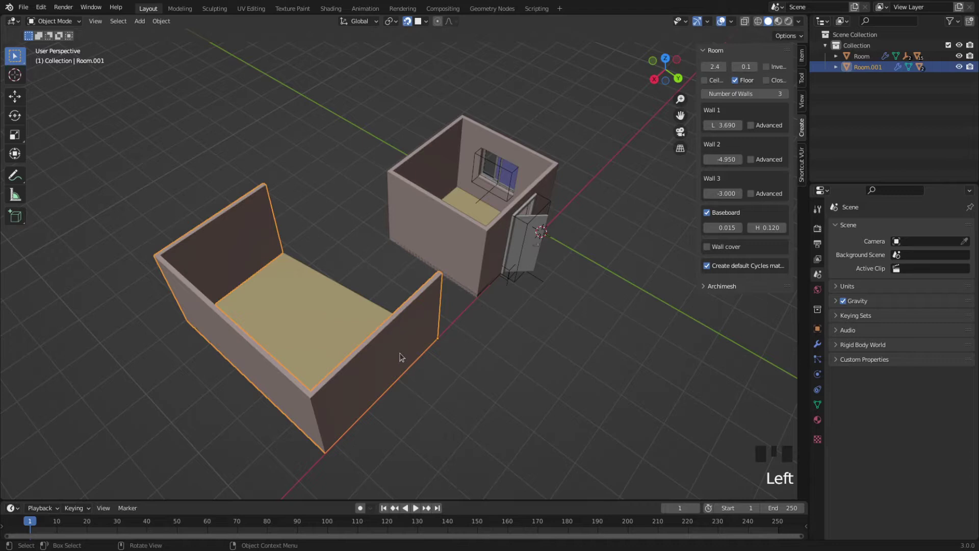
key(g)
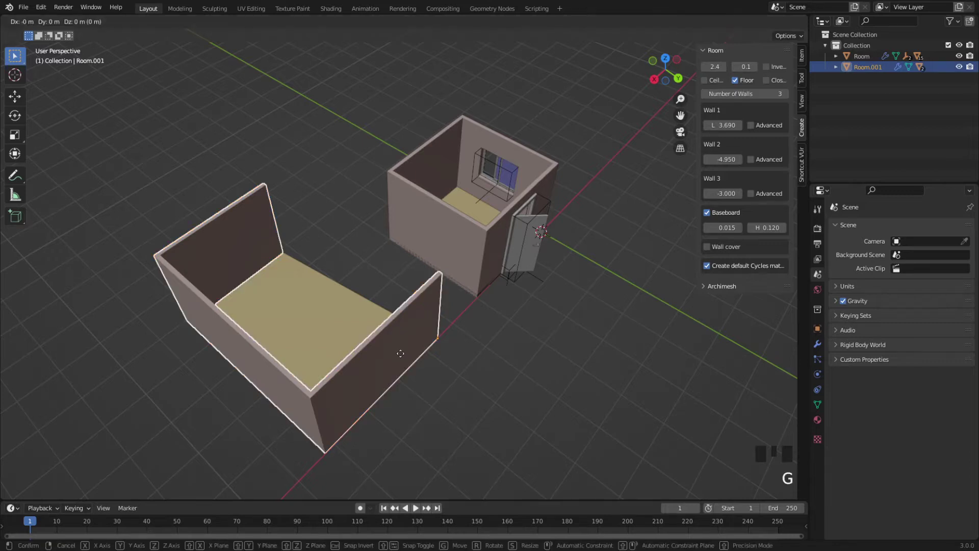
key(x)
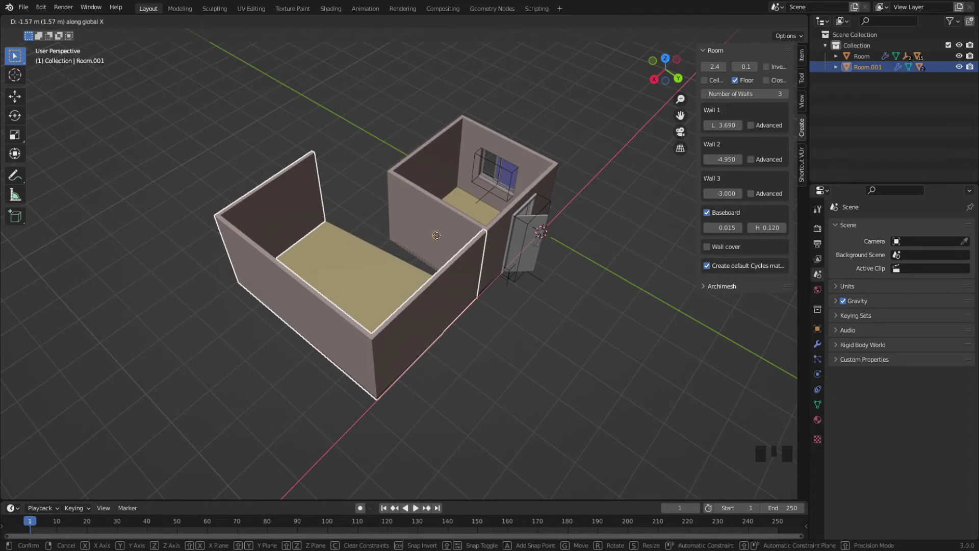
click(436, 235)
click(539, 366)
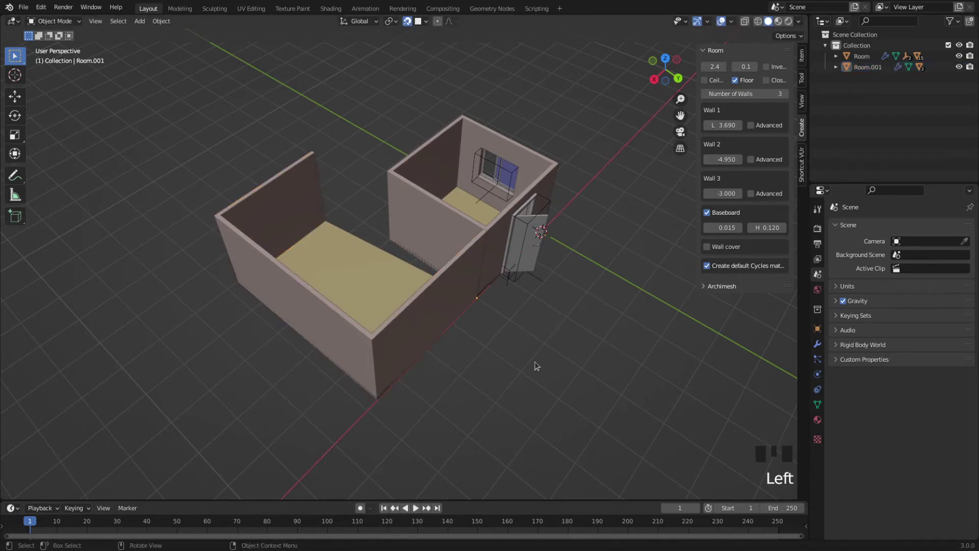
middle_drag(506, 319, 486, 329)
scroll(495, 297, up, 2)
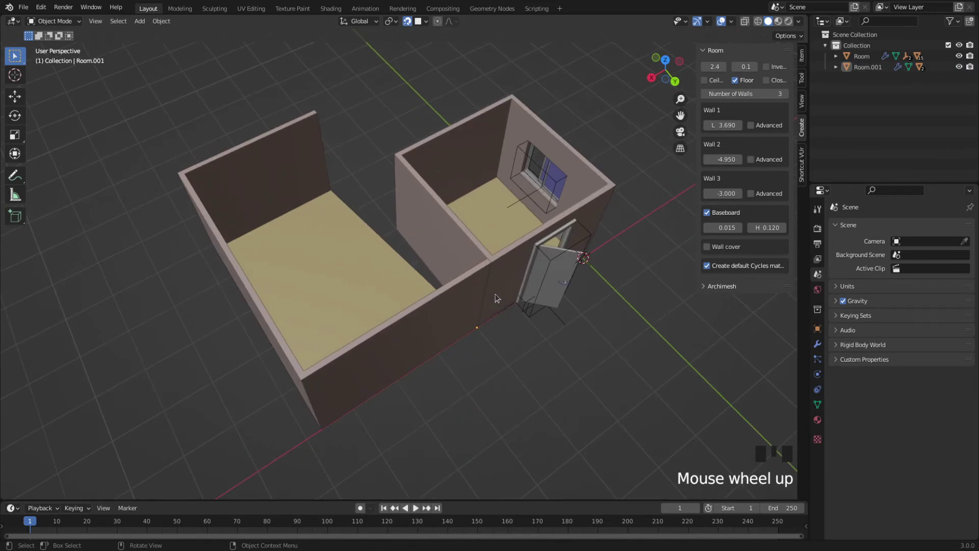